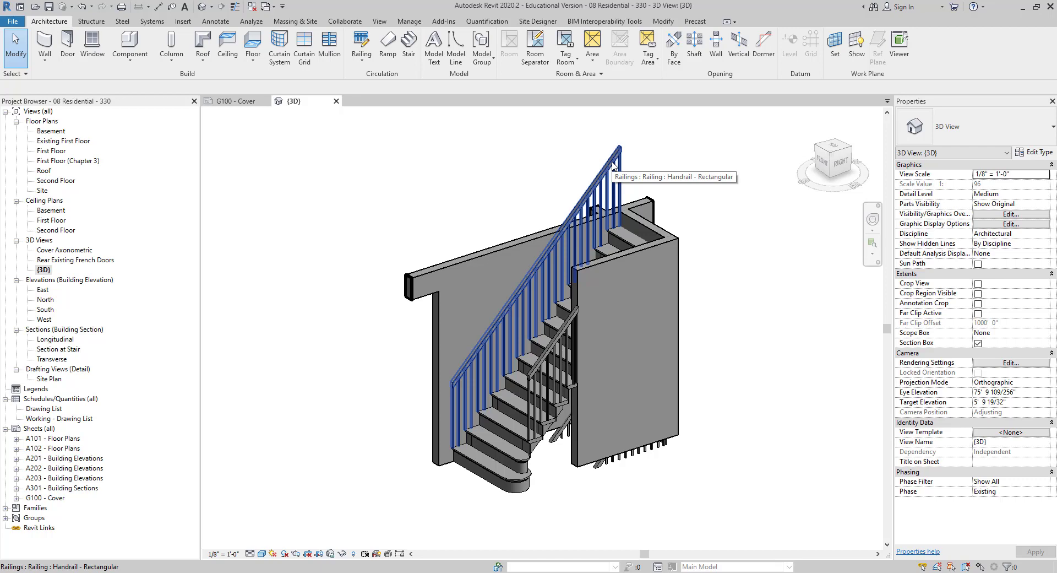
- Examine the type properties of the upper stair railing, then close them without changes and deselect the railing
click(613, 166)
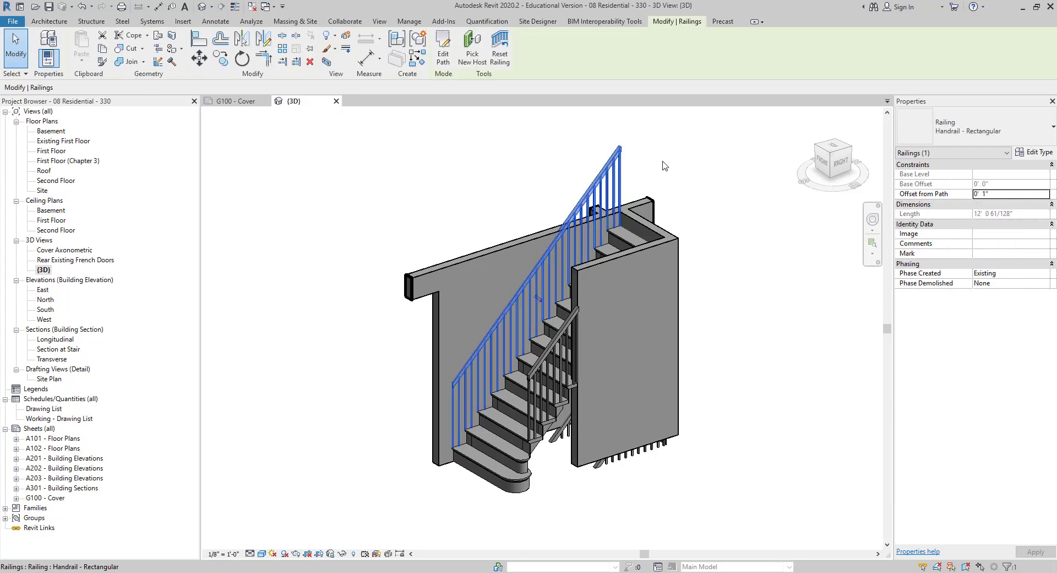
click(1032, 153)
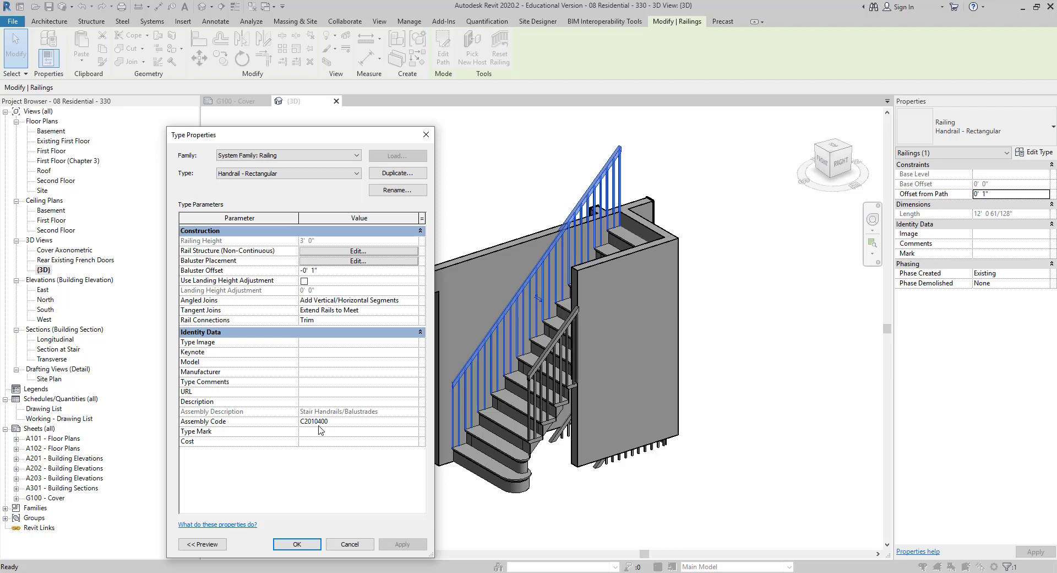
click(350, 544)
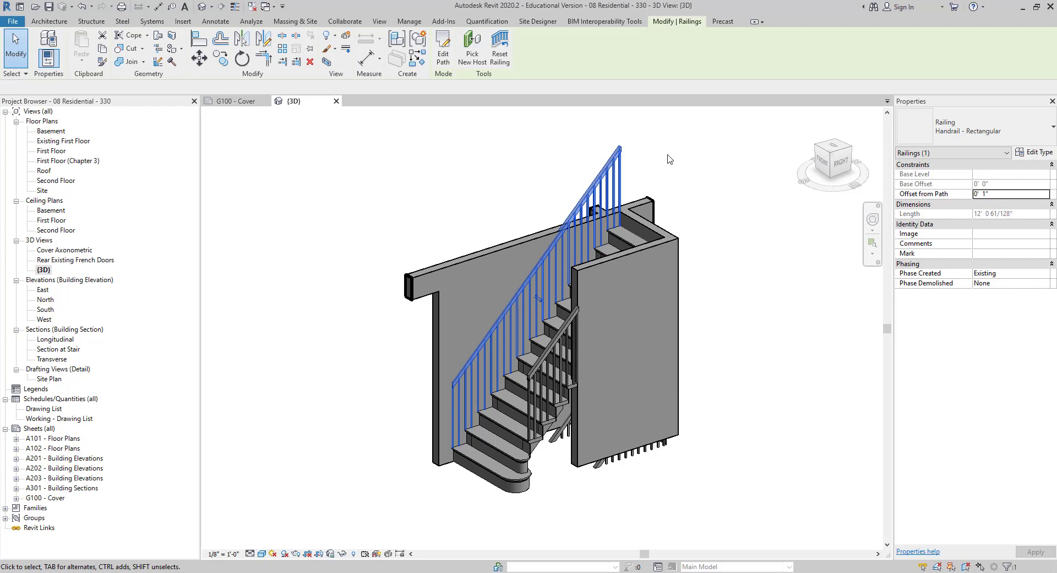
click(670, 159)
- Select every instance of the upper stair's railing type in the entire project and change them to Guardrail - Pipe
right_click(619, 166)
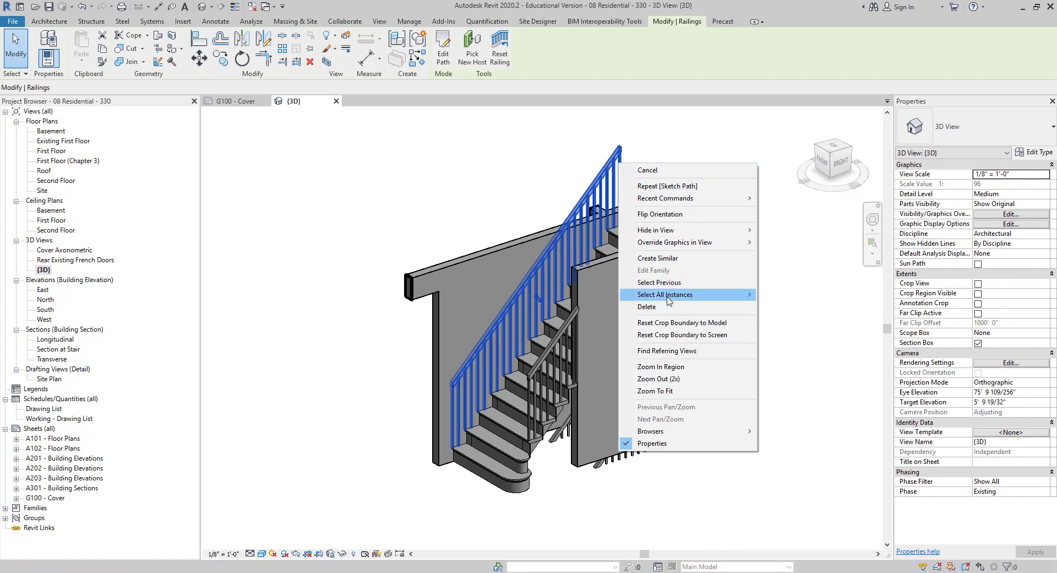
mouse_move(668, 299)
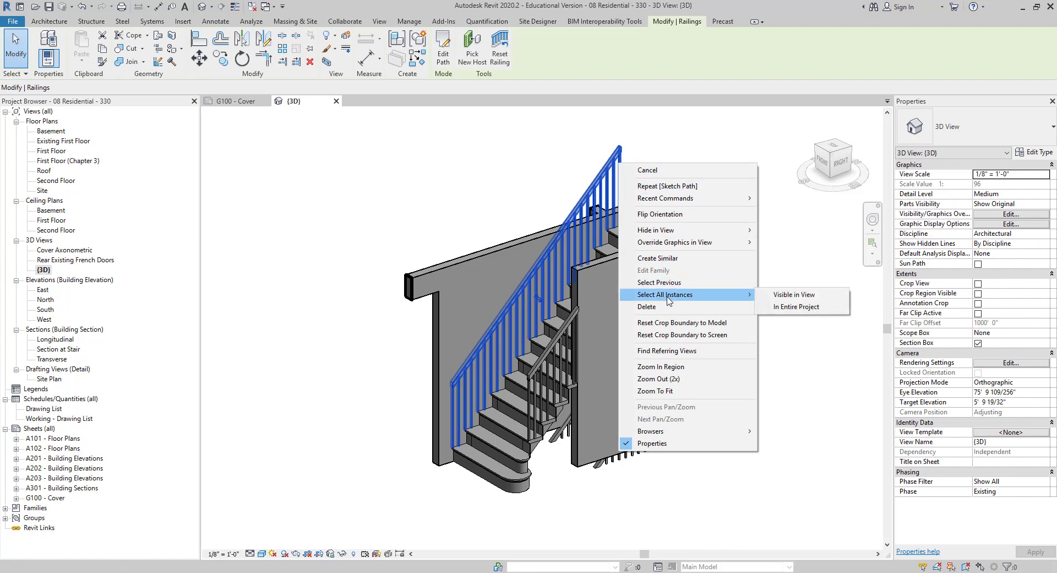
click(795, 312)
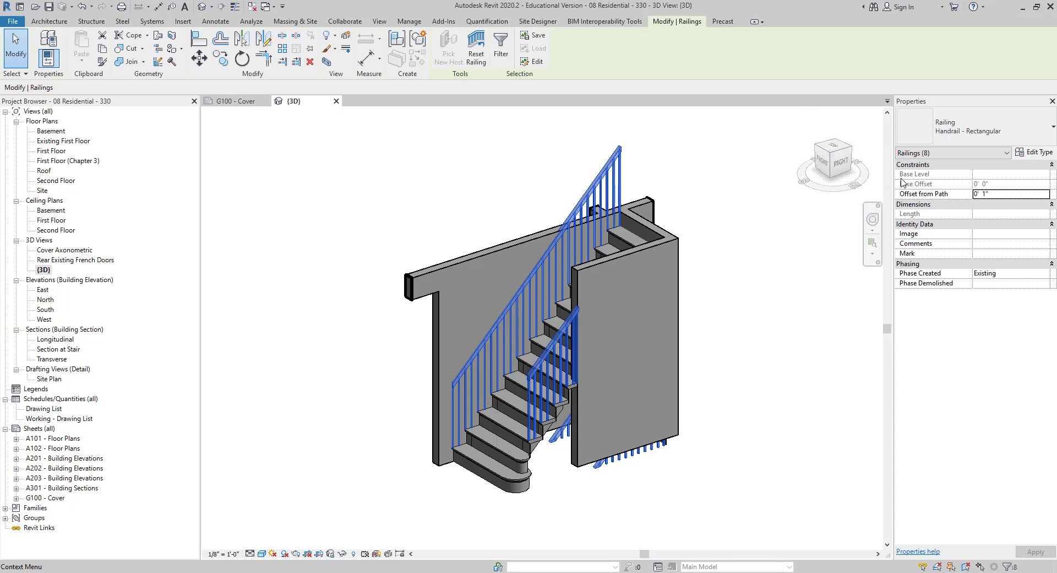
click(975, 127)
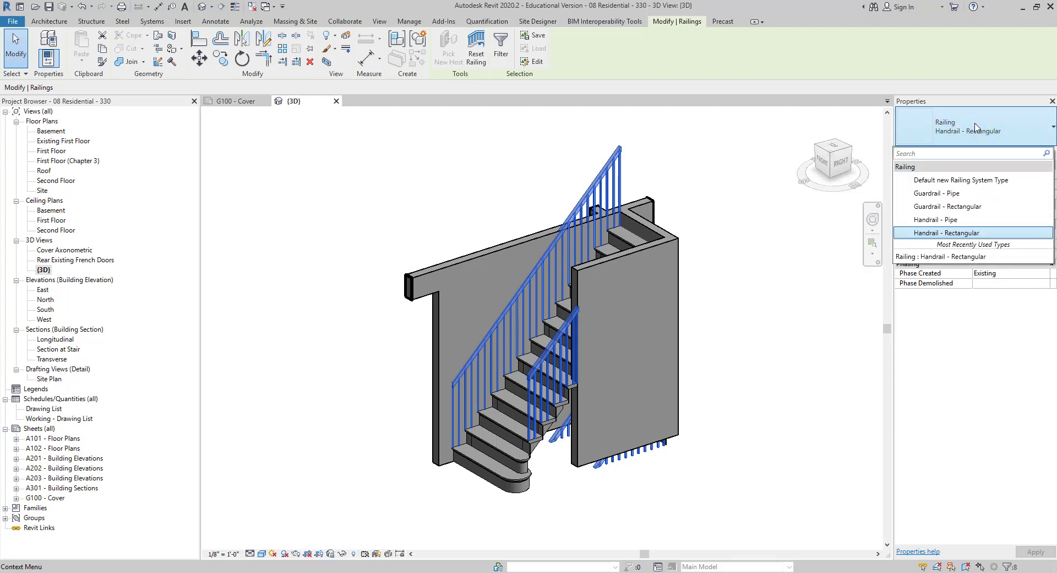
click(981, 194)
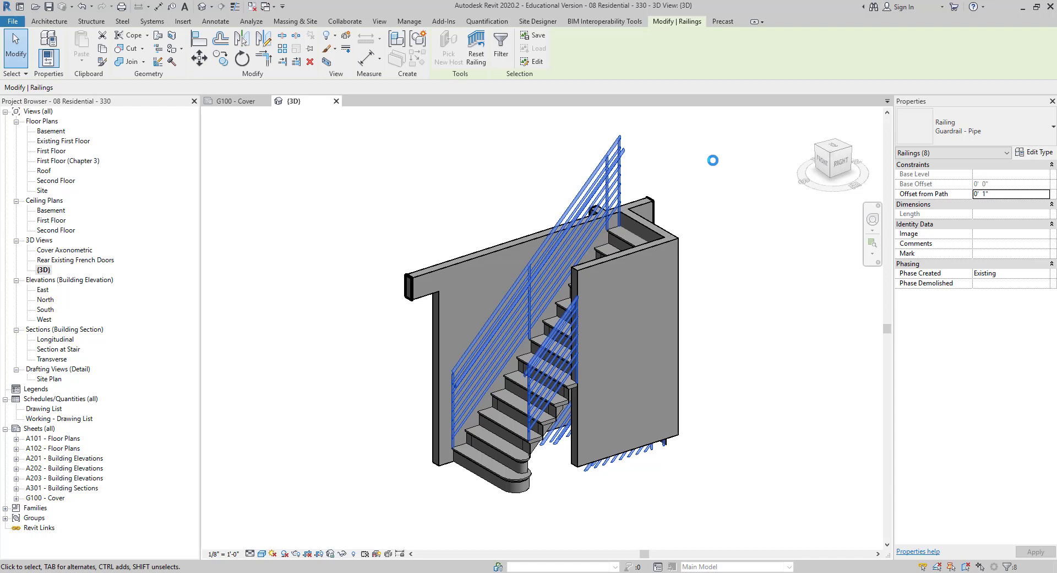
click(714, 166)
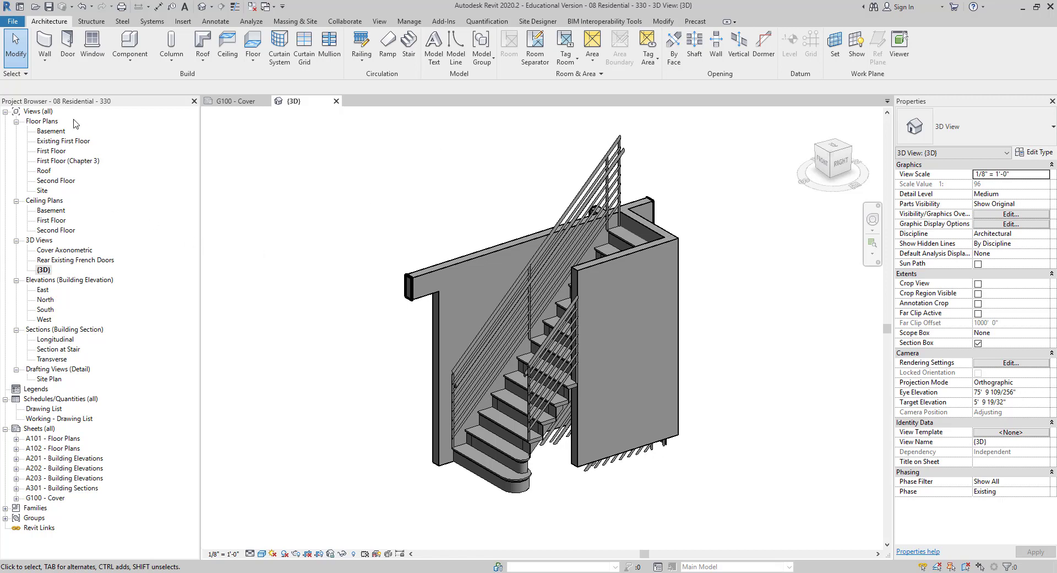
- Collapse the Views, Sheets and Schedules/Quantities branches of the project browser
click(5, 112)
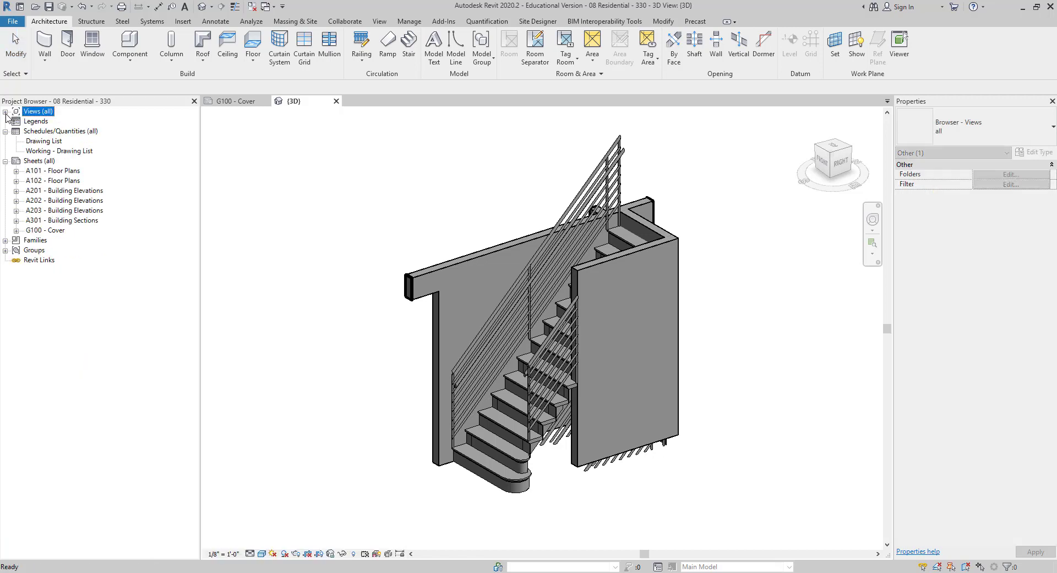
click(5, 161)
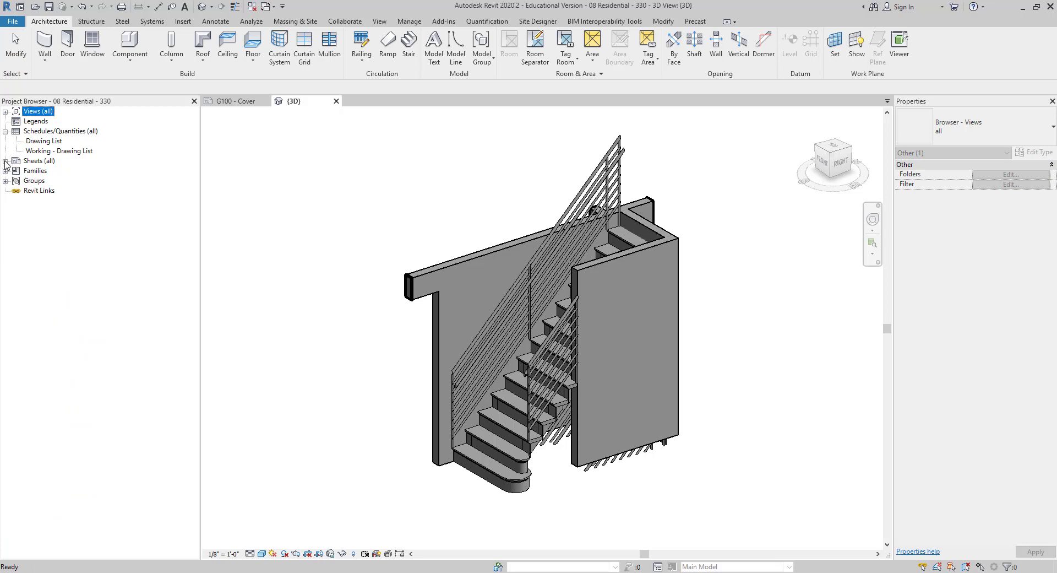
click(5, 132)
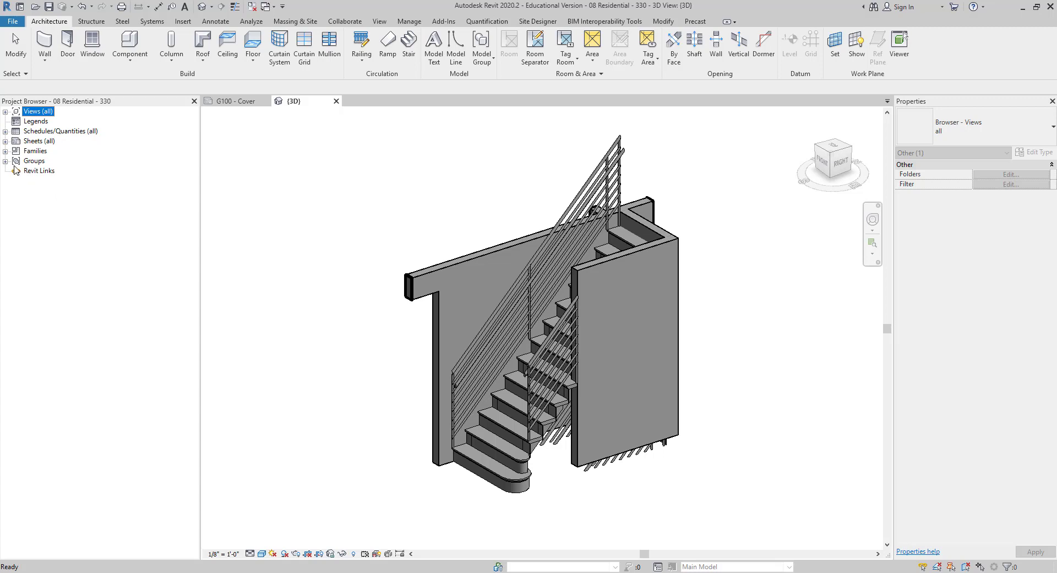
- Delete the Handrail - Rectangular type from the Railing family in the project's Railings families
click(5, 151)
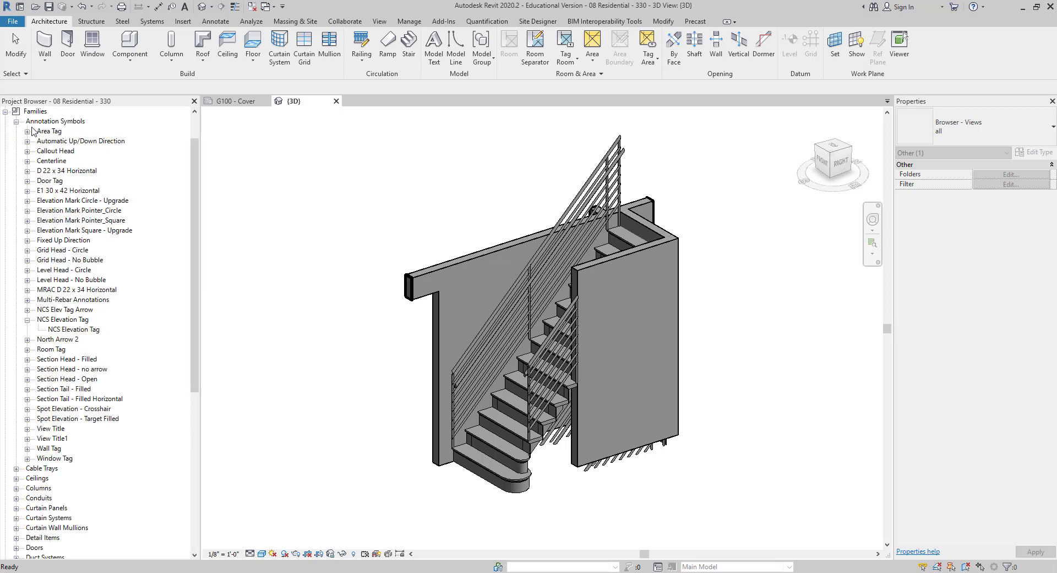
scroll(72, 215, down, 6)
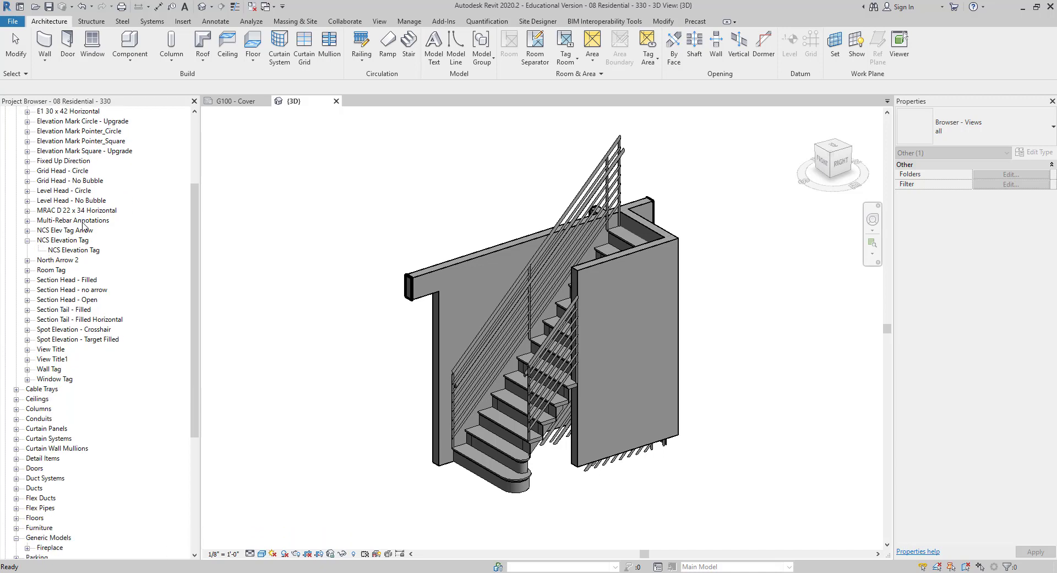
scroll(83, 226, down, 4)
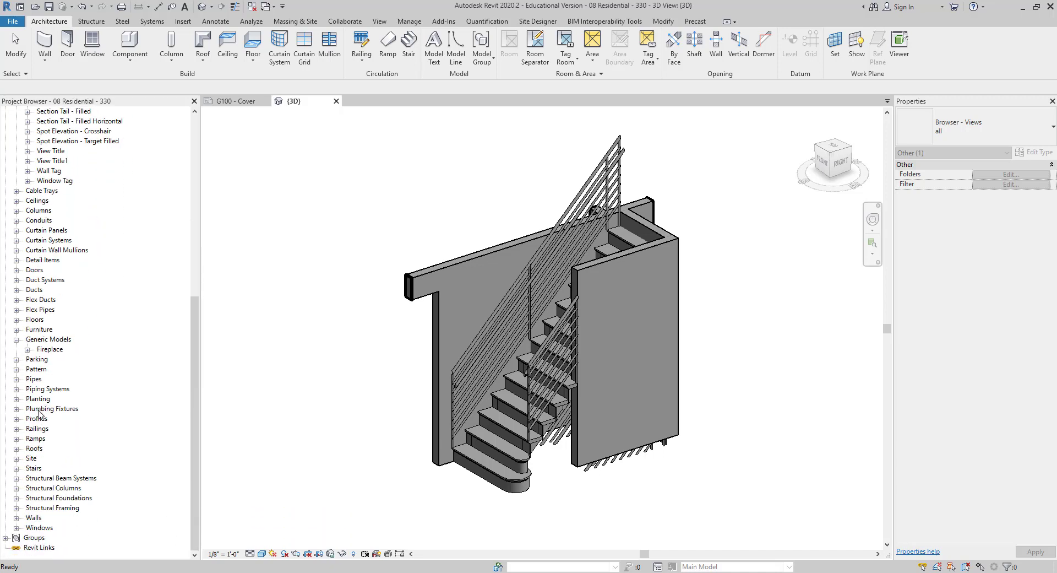
click(16, 429)
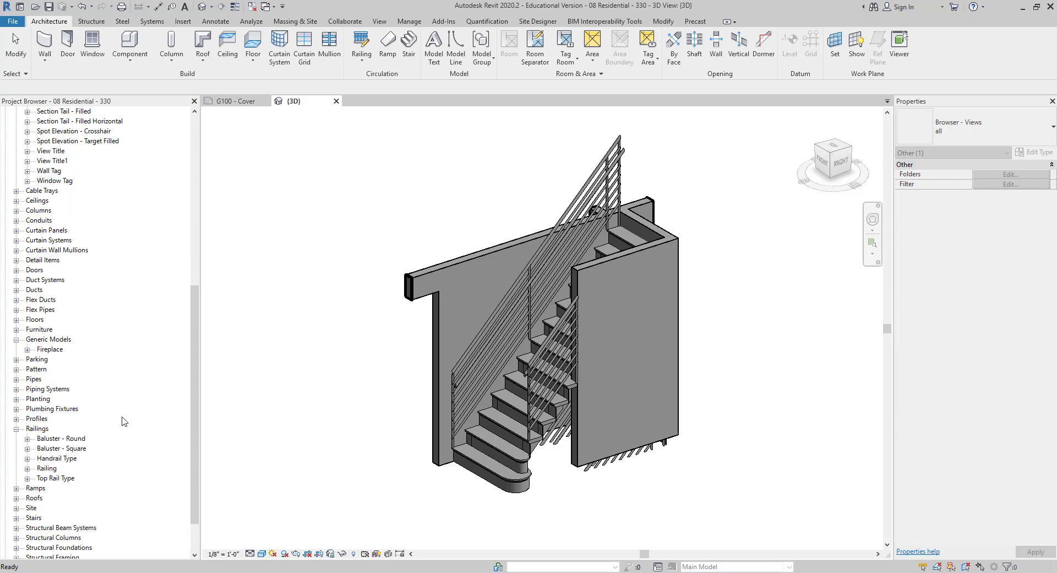
scroll(124, 421, down, 2)
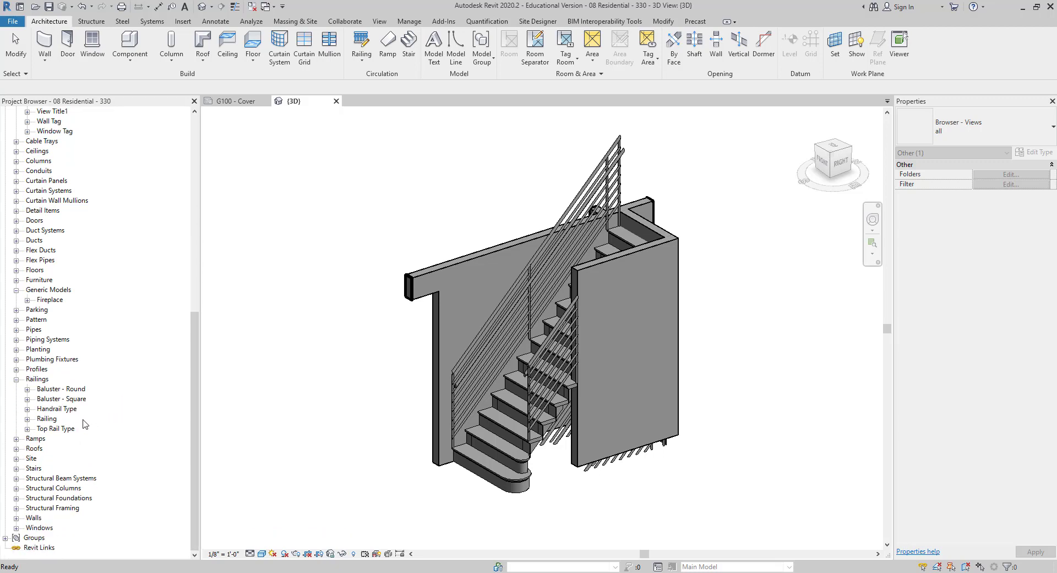
click(27, 419)
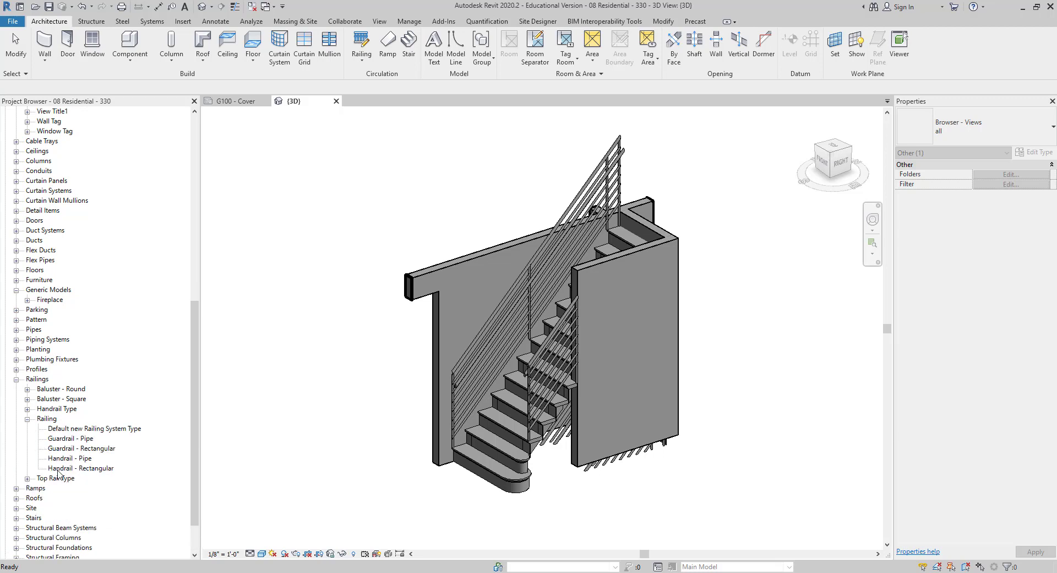
right_click(80, 469)
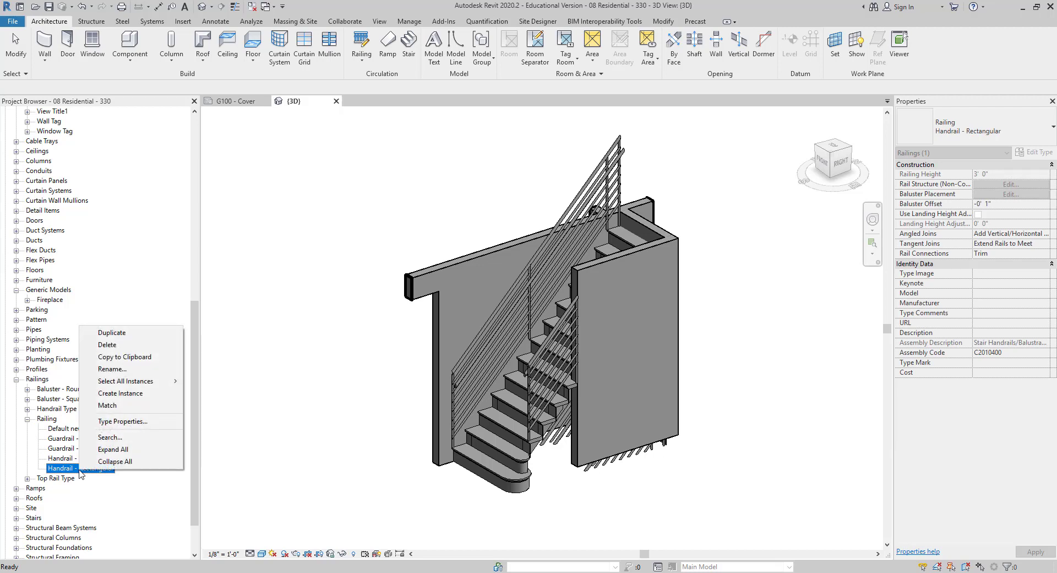
click(108, 344)
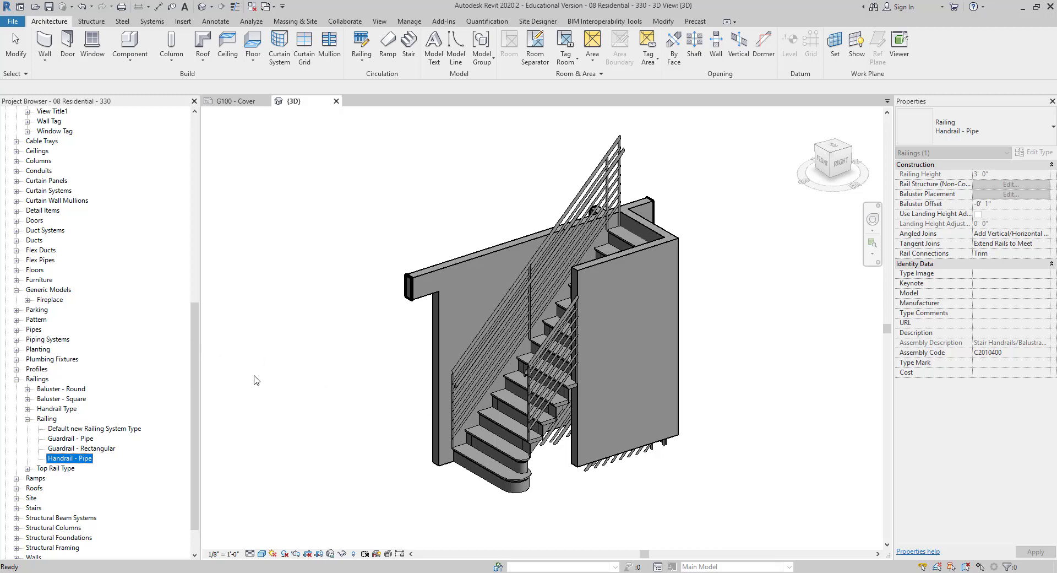
click(246, 402)
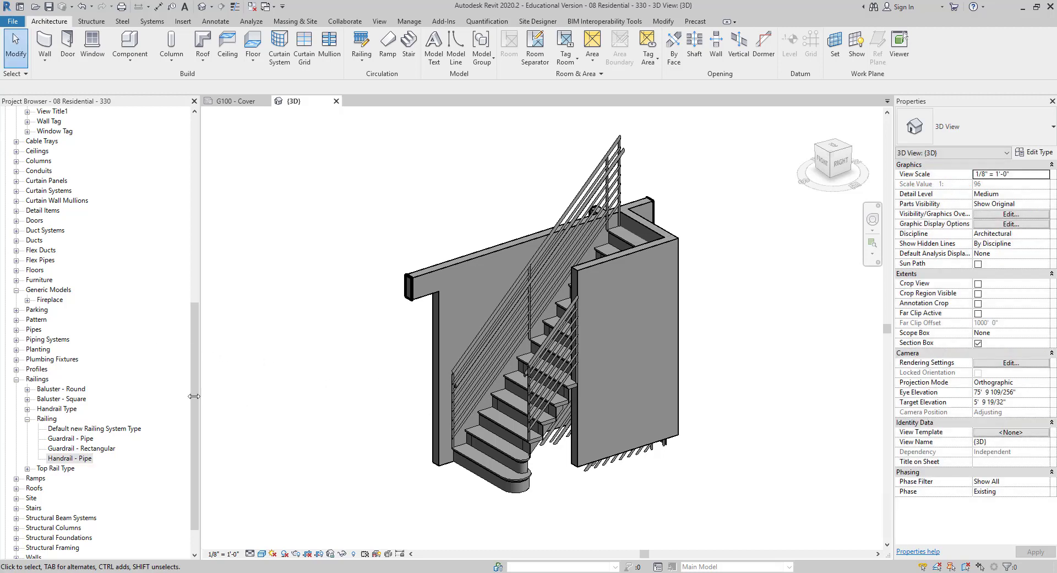
- Create a new project based on the Architectural Template
click(11, 22)
mouse_move(38, 97)
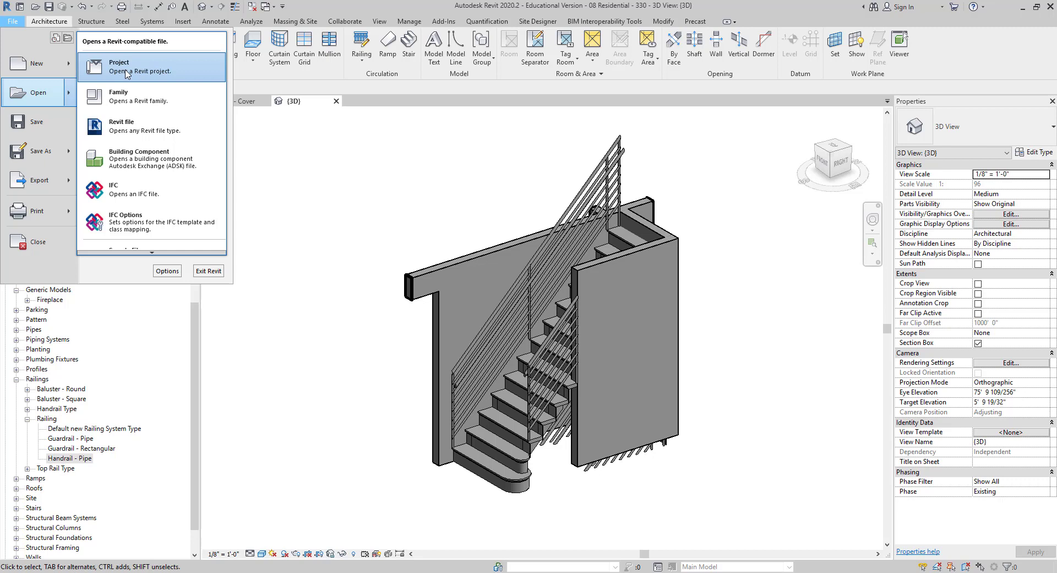
click(34, 66)
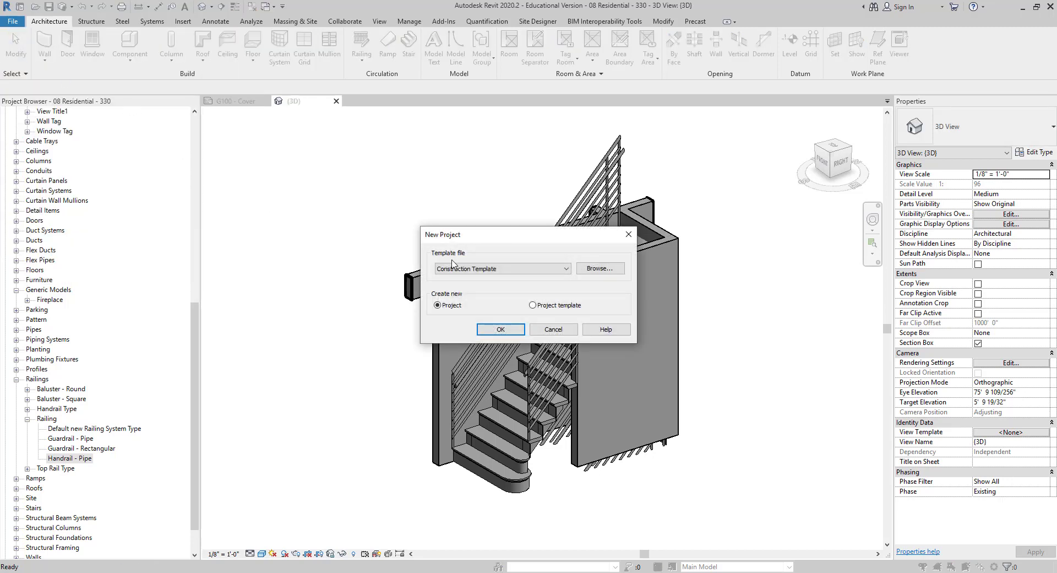
click(546, 270)
click(531, 293)
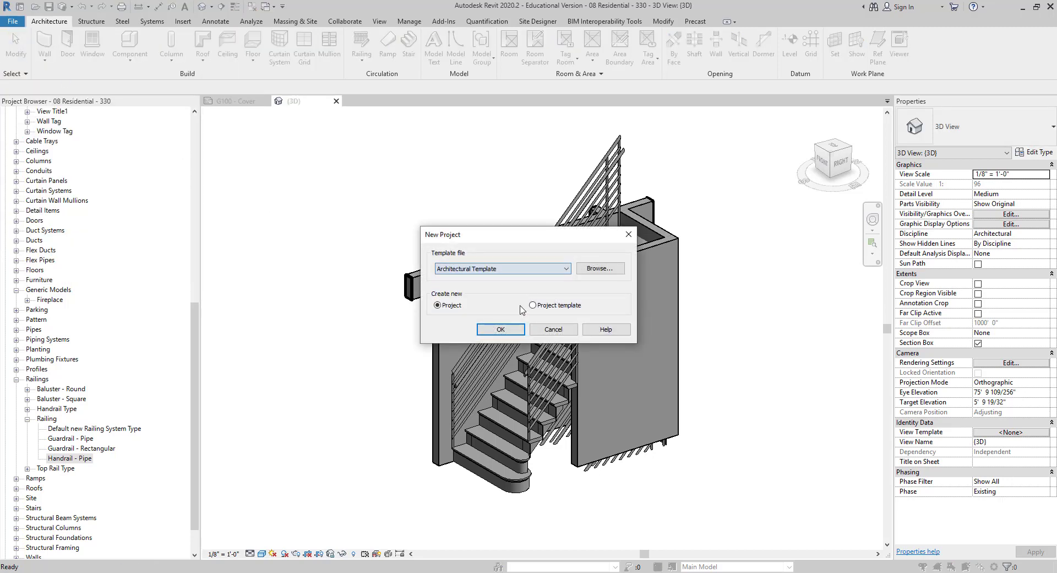
click(498, 331)
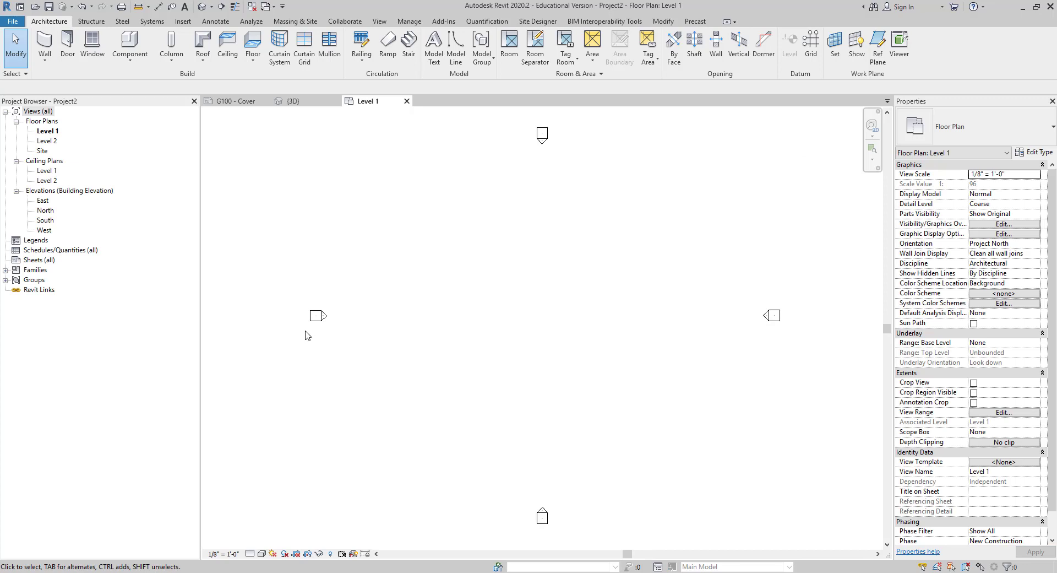
- Copy the new project's Handrail - Rectangular railing type to the clipboard
click(5, 270)
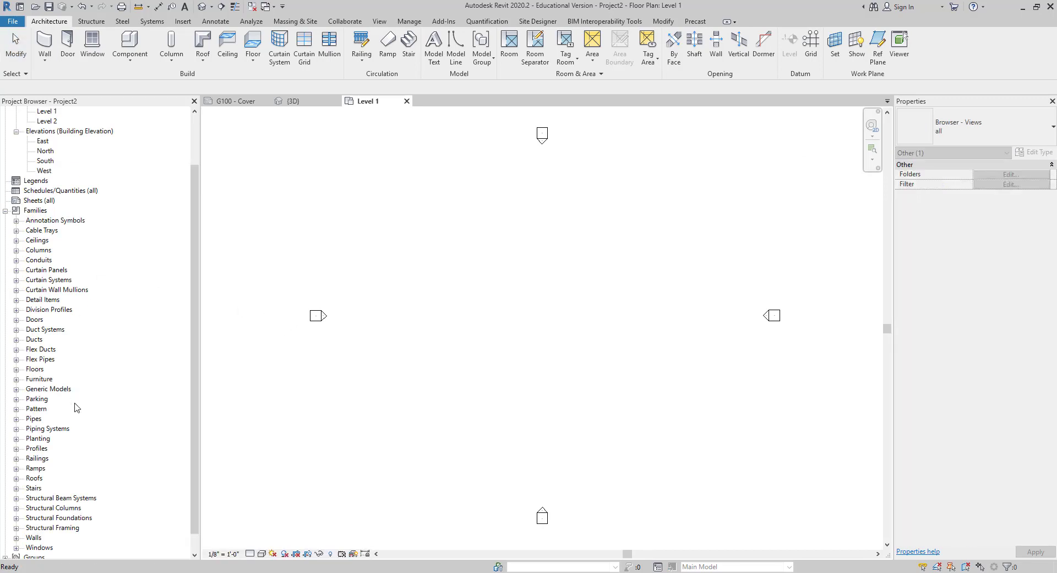
click(16, 458)
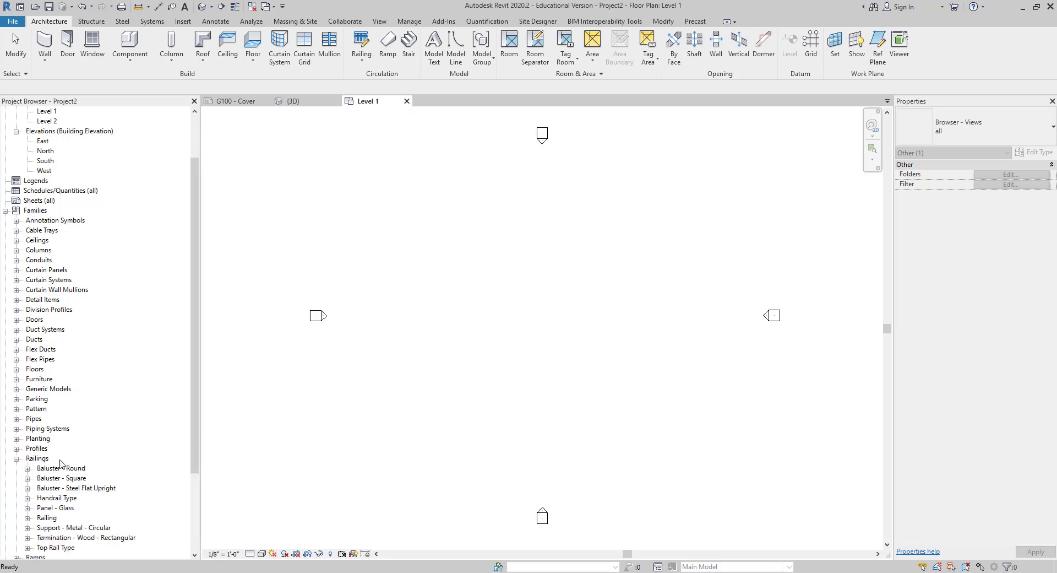
scroll(60, 463, down, 3)
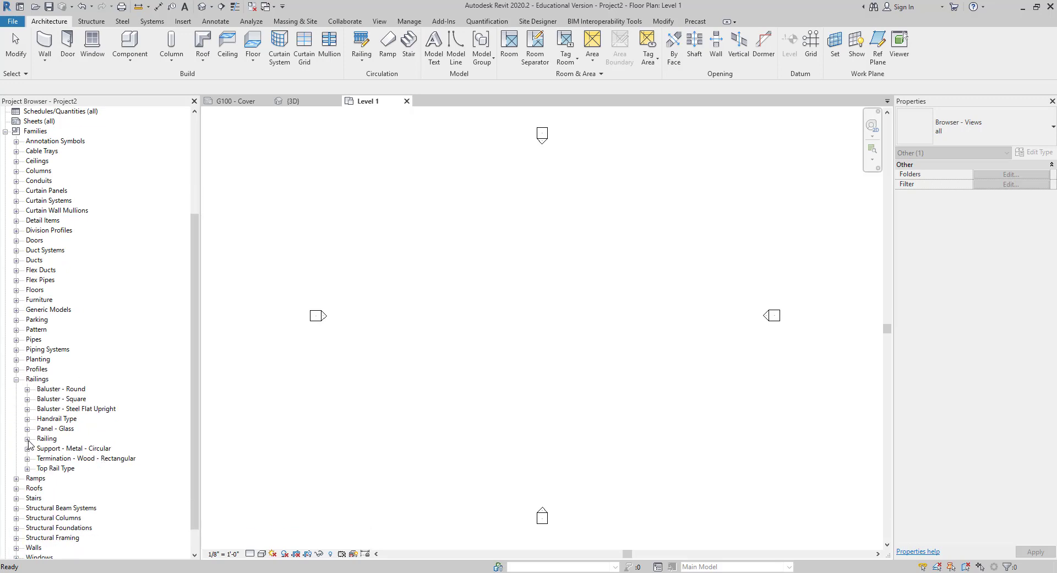
click(28, 439)
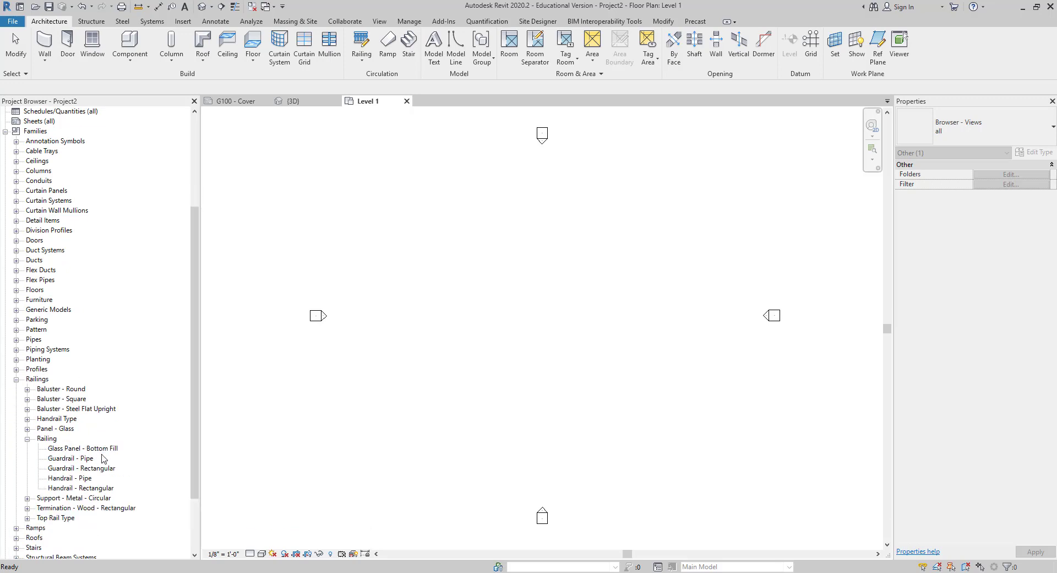
right_click(84, 490)
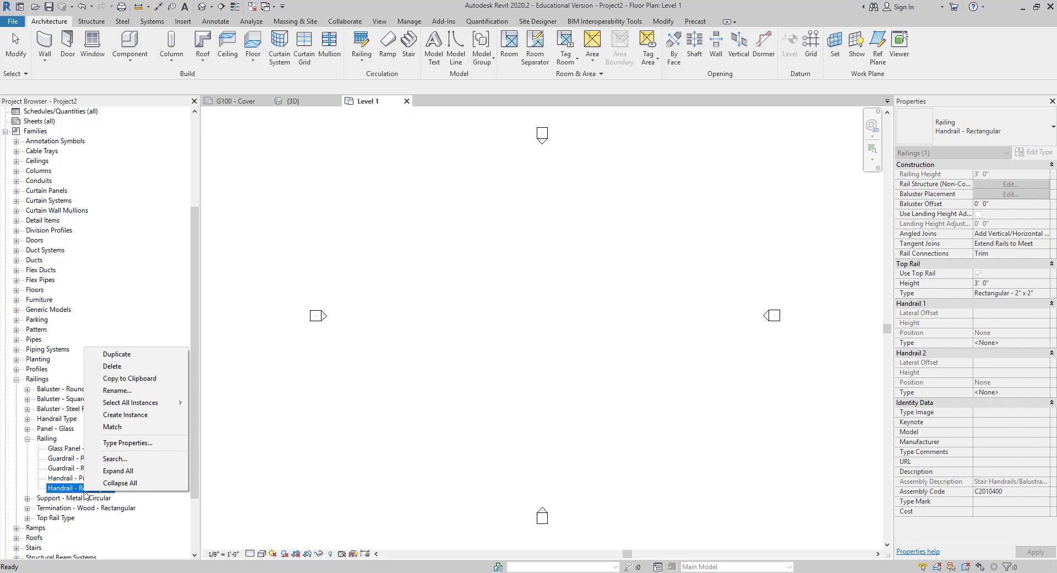
click(137, 384)
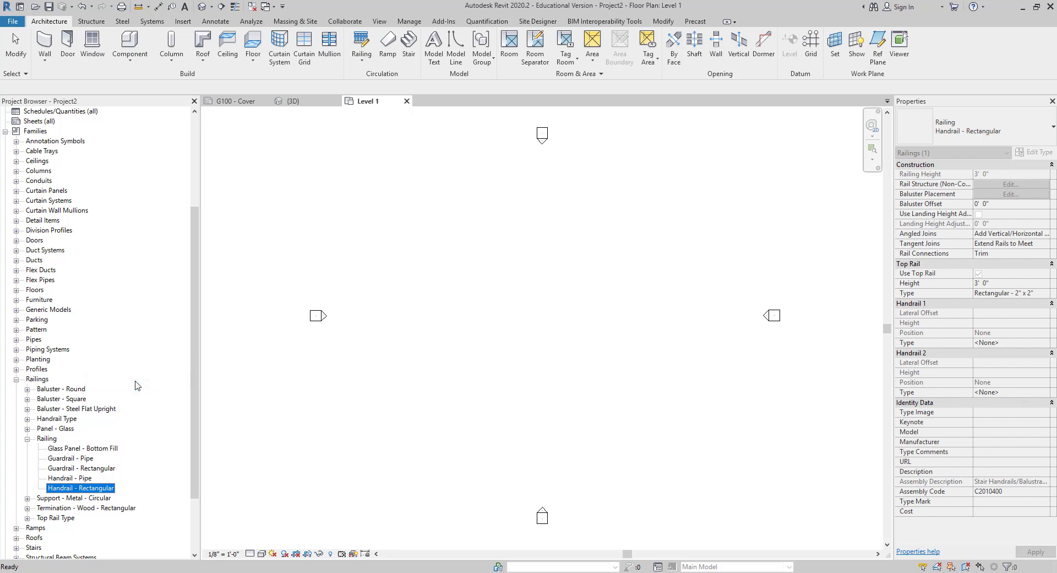
- Paste the copied Handrail - Rectangular railing type into the 08 Residential - 330 project, accepting the project's own version of duplicate types
click(312, 101)
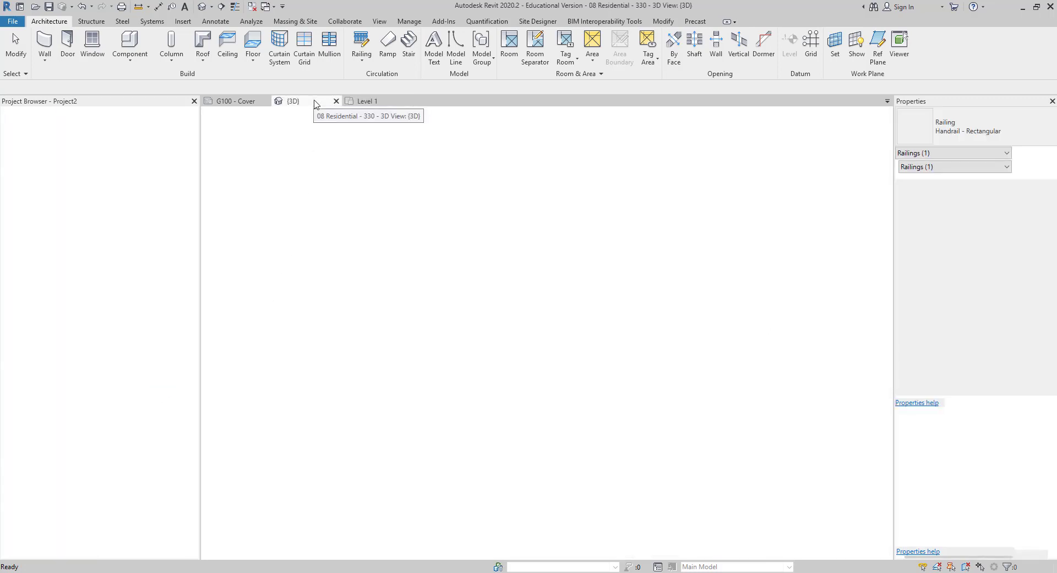
right_click(294, 326)
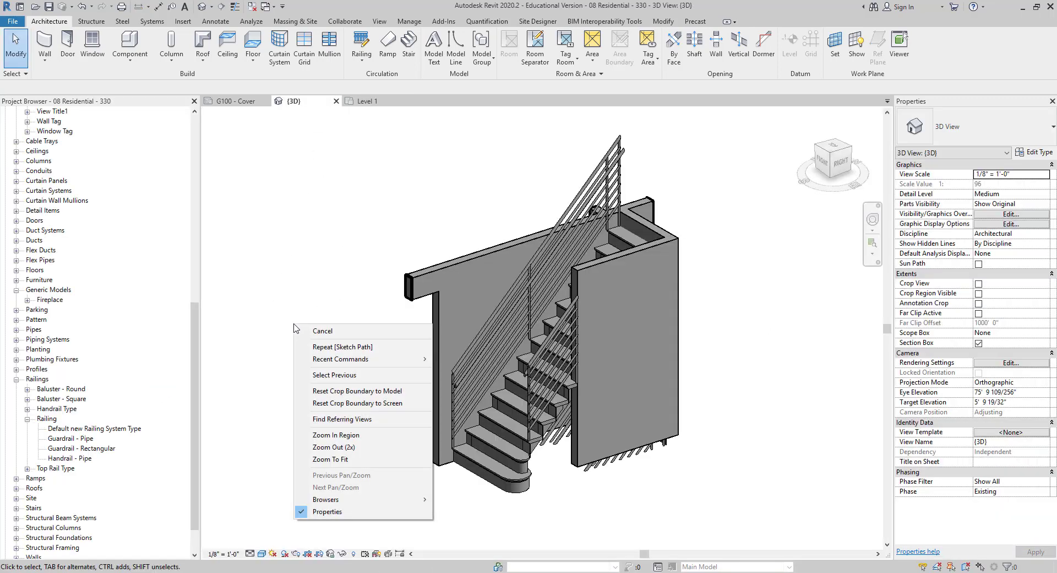
right_click(53, 421)
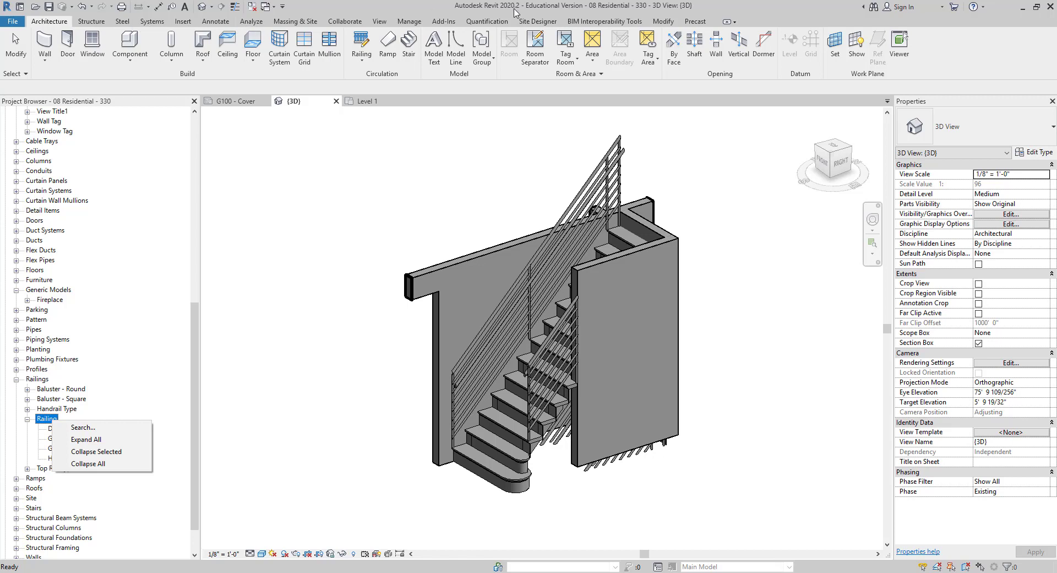
click(668, 22)
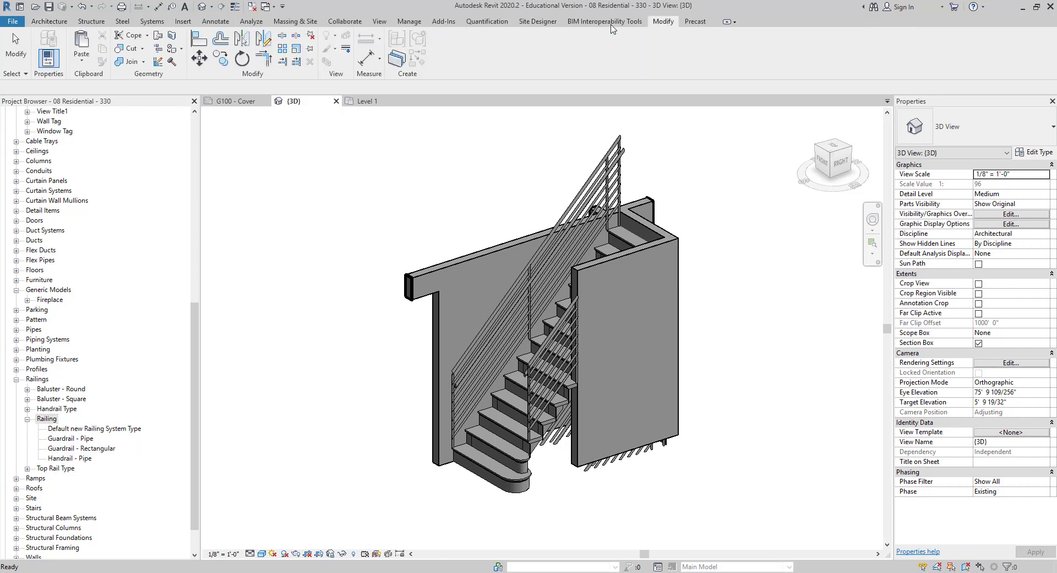
click(87, 62)
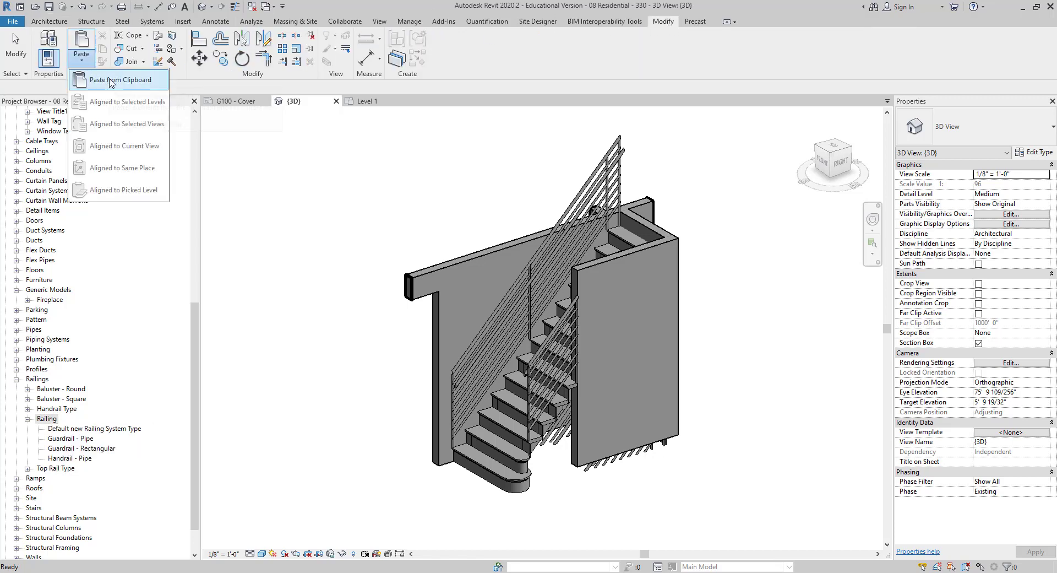
click(104, 80)
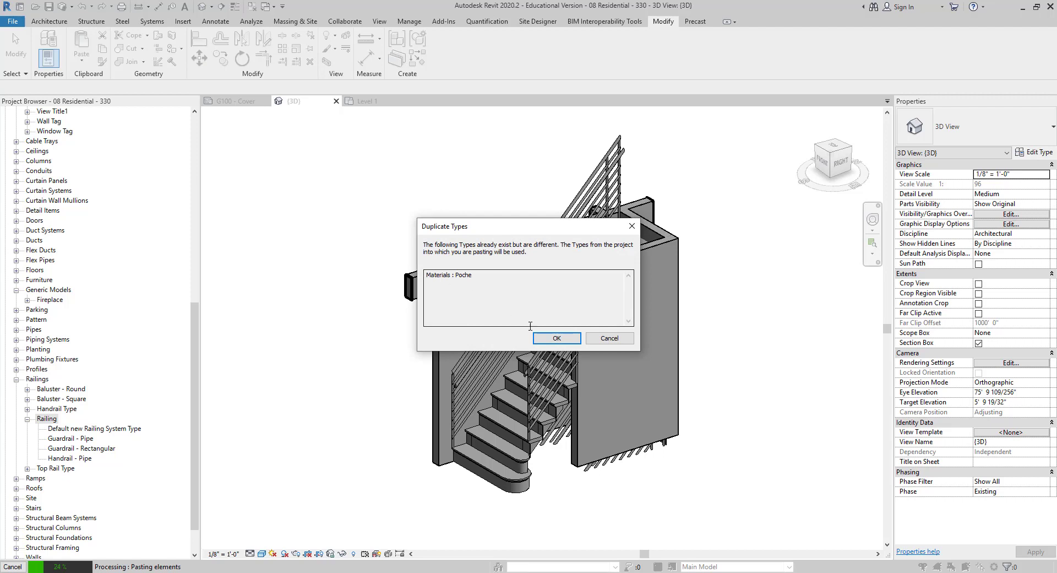
click(550, 337)
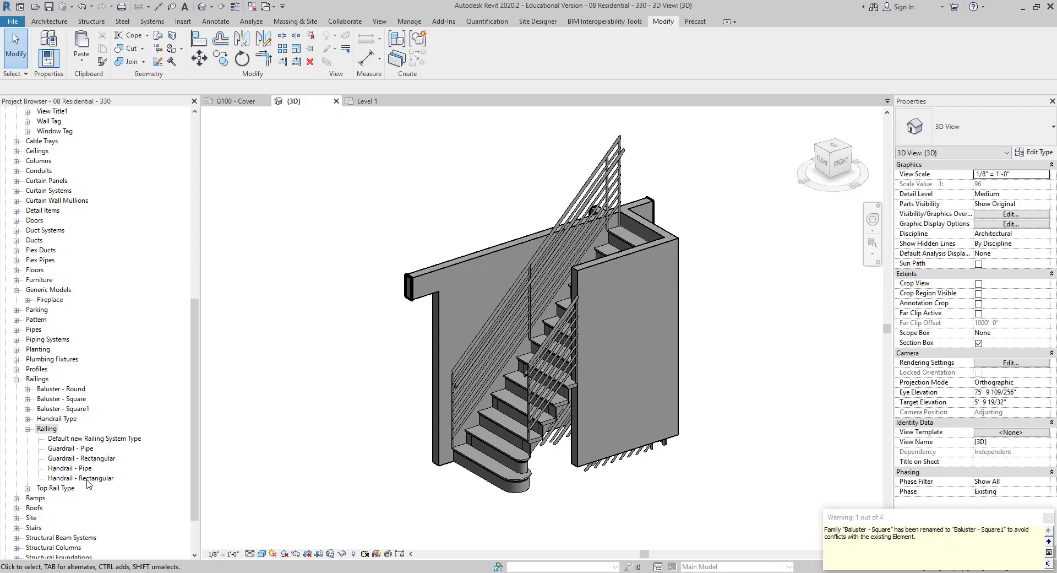
click(94, 64)
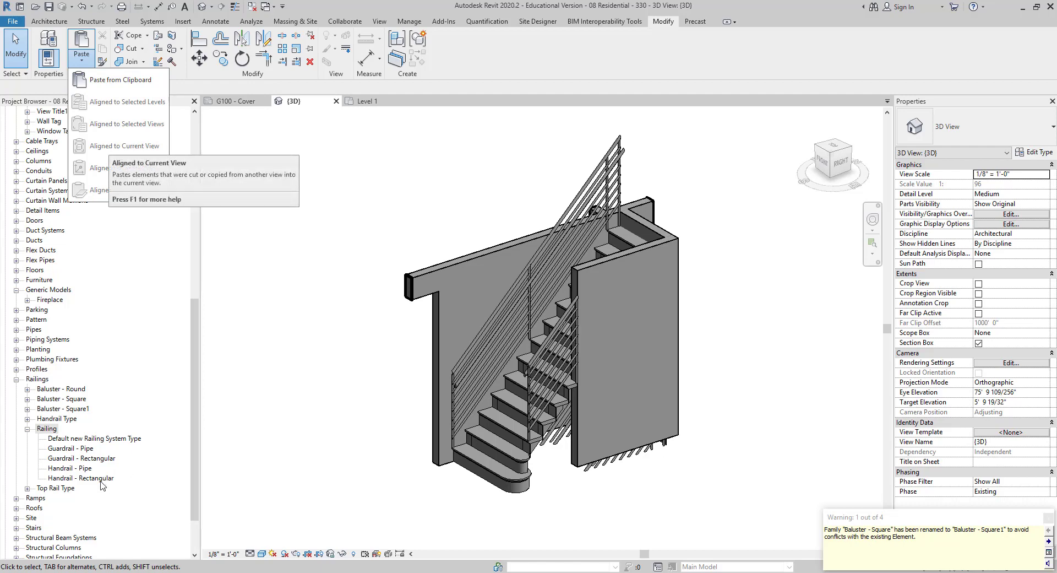
click(252, 443)
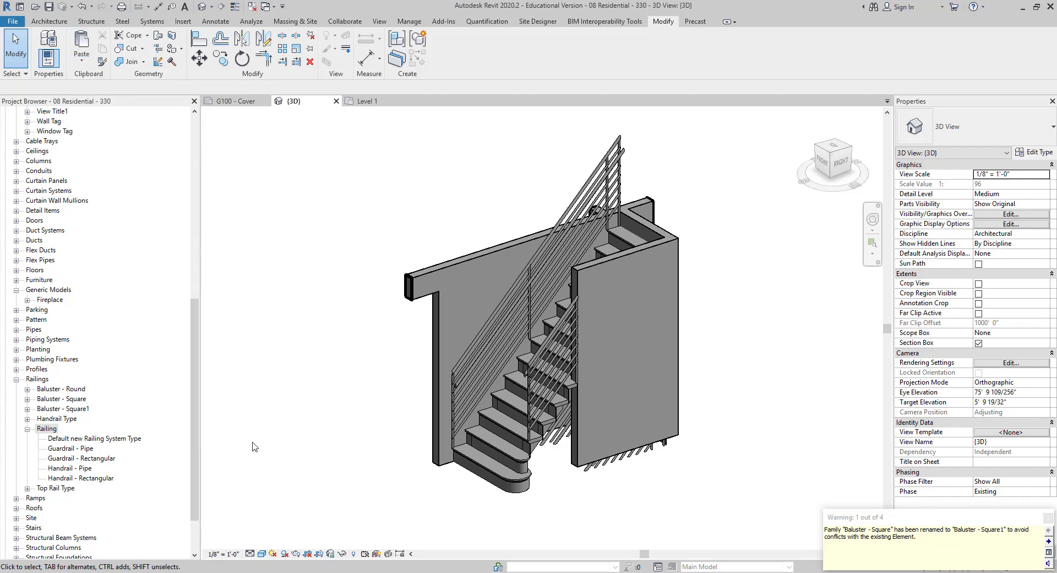
- Change every Guardrail - Pipe railing in the entire project to the Handrail - Rectangular type
click(600, 188)
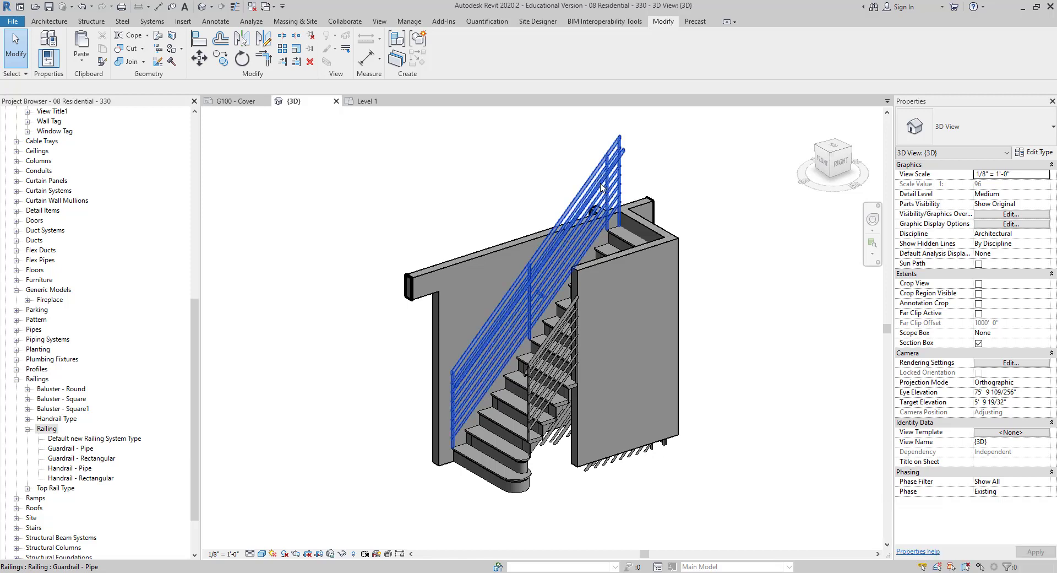
right_click(600, 188)
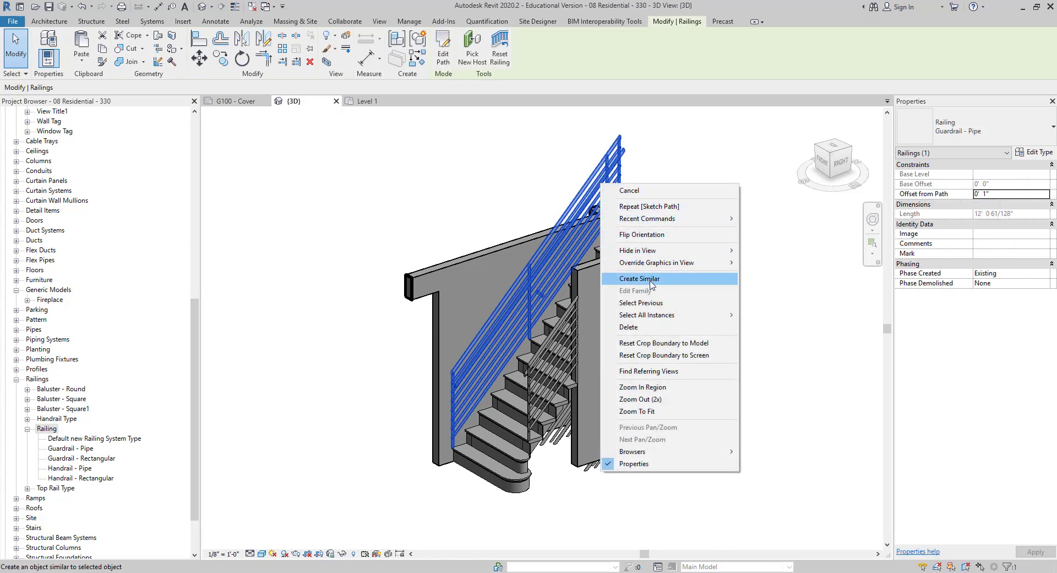
mouse_move(657, 315)
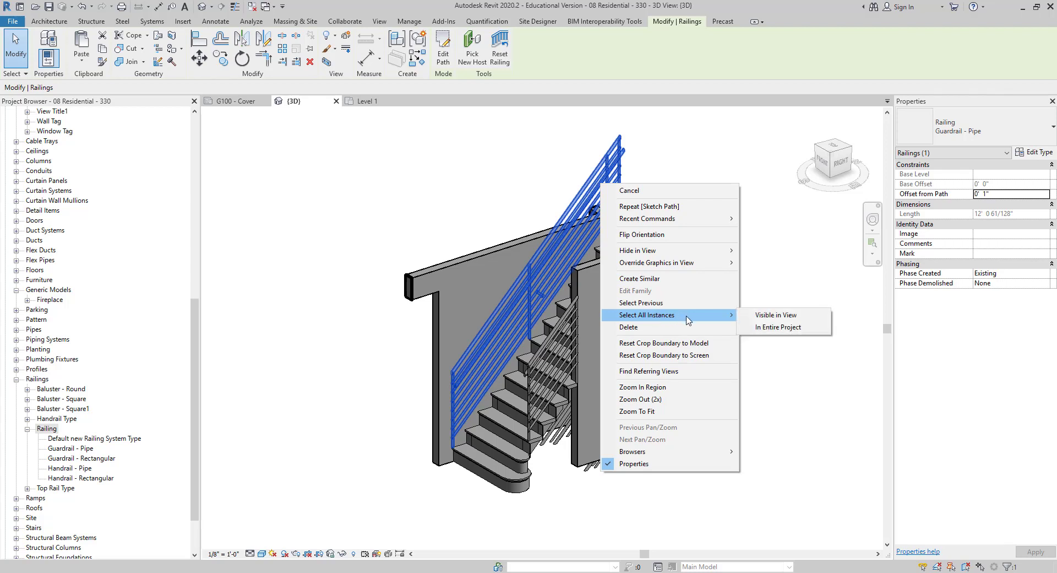
click(773, 327)
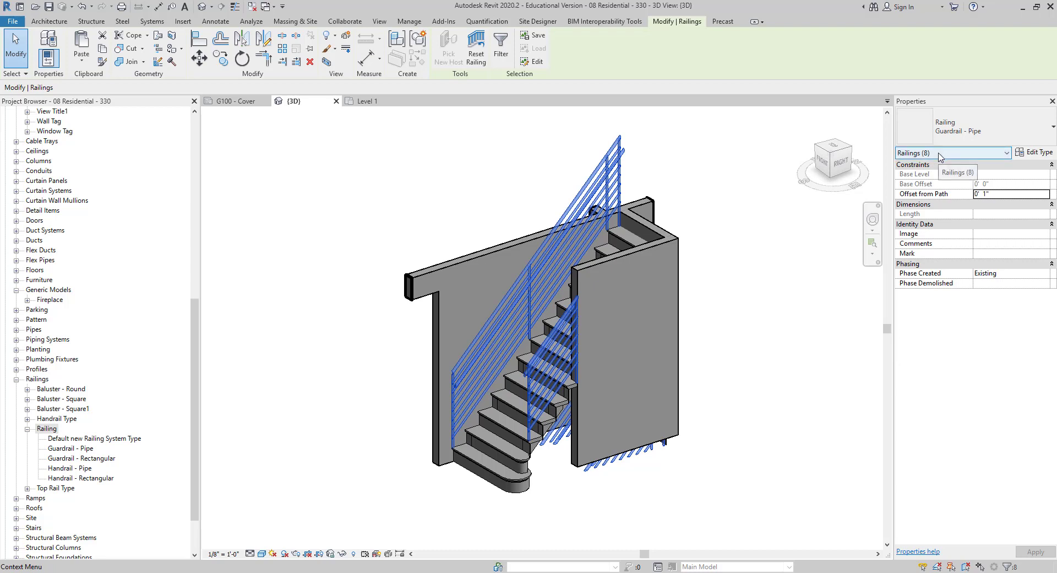
click(985, 132)
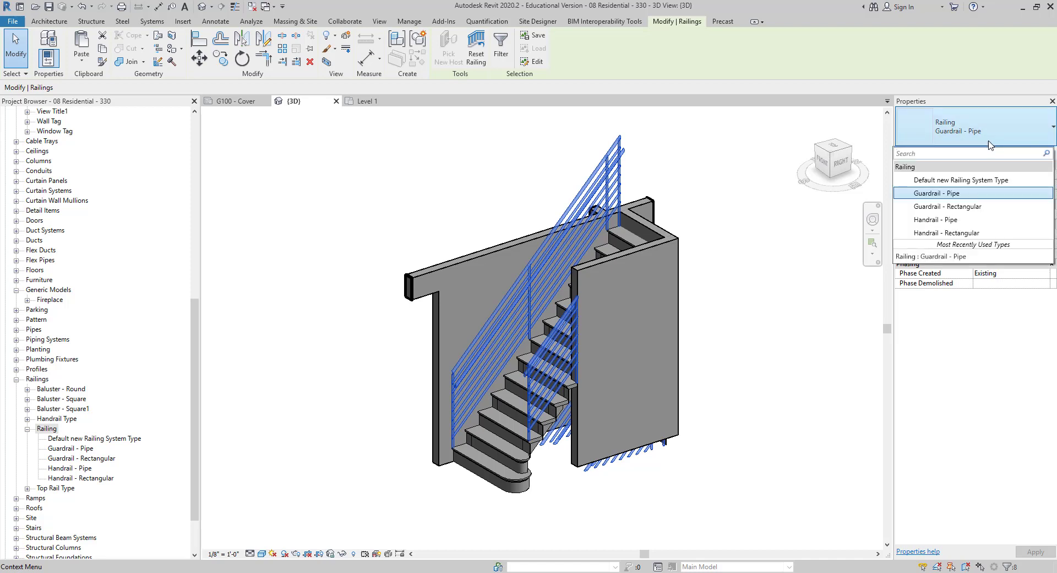
click(964, 234)
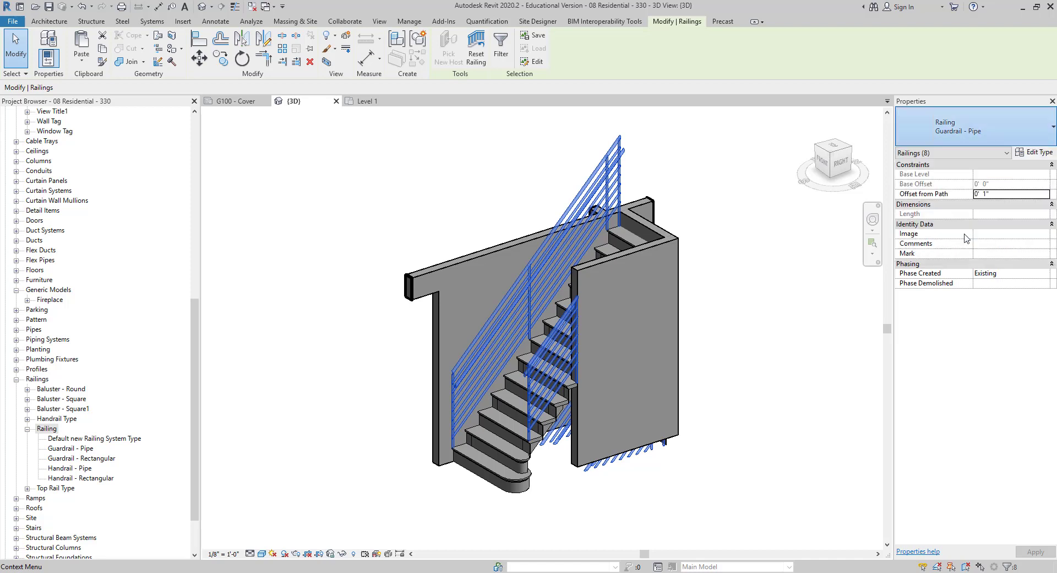
click(723, 182)
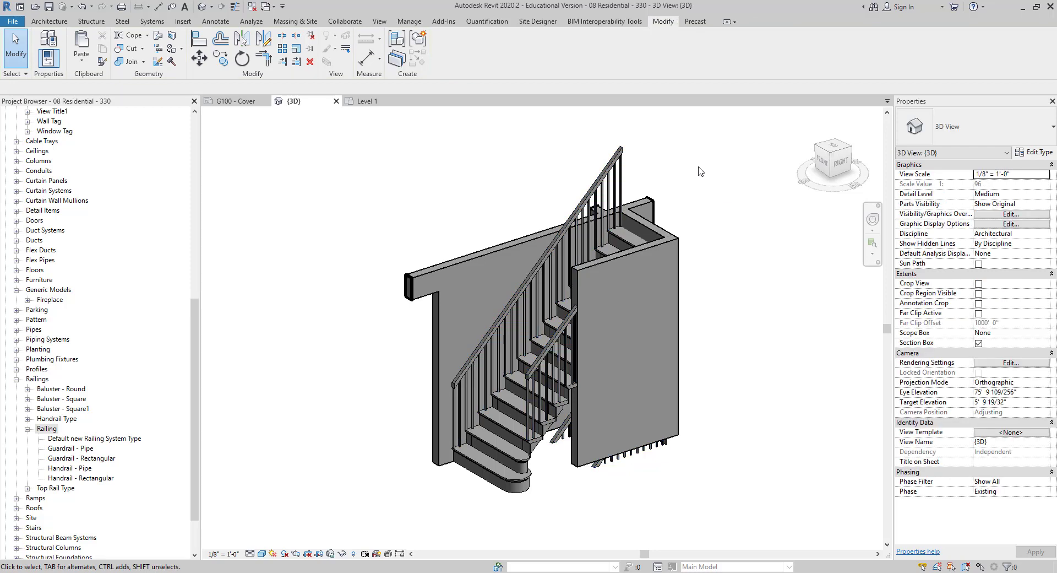
- Review the type properties of the stair's Handrail - Rectangular railing without changing them
click(613, 172)
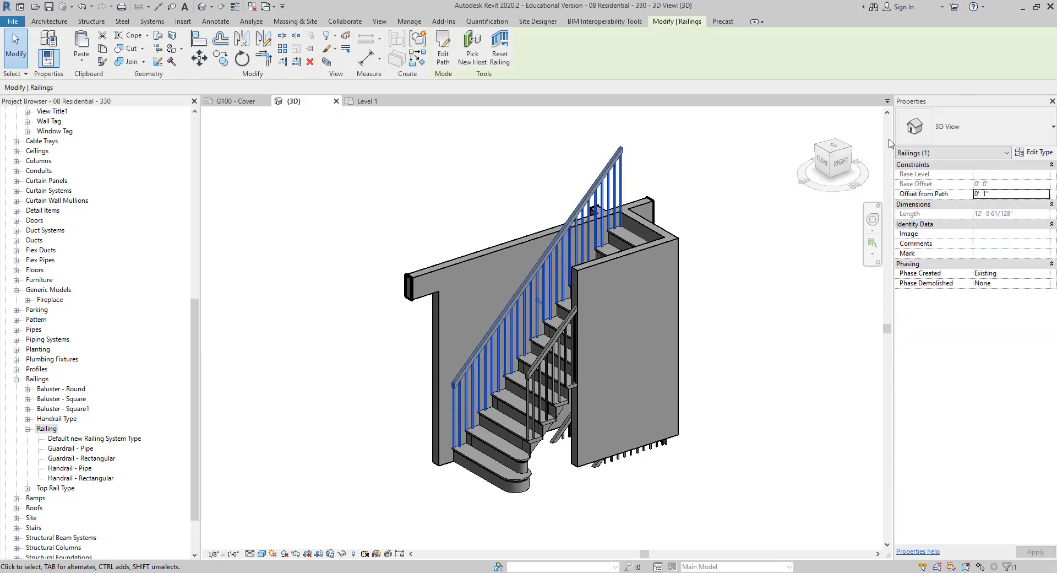
click(1038, 153)
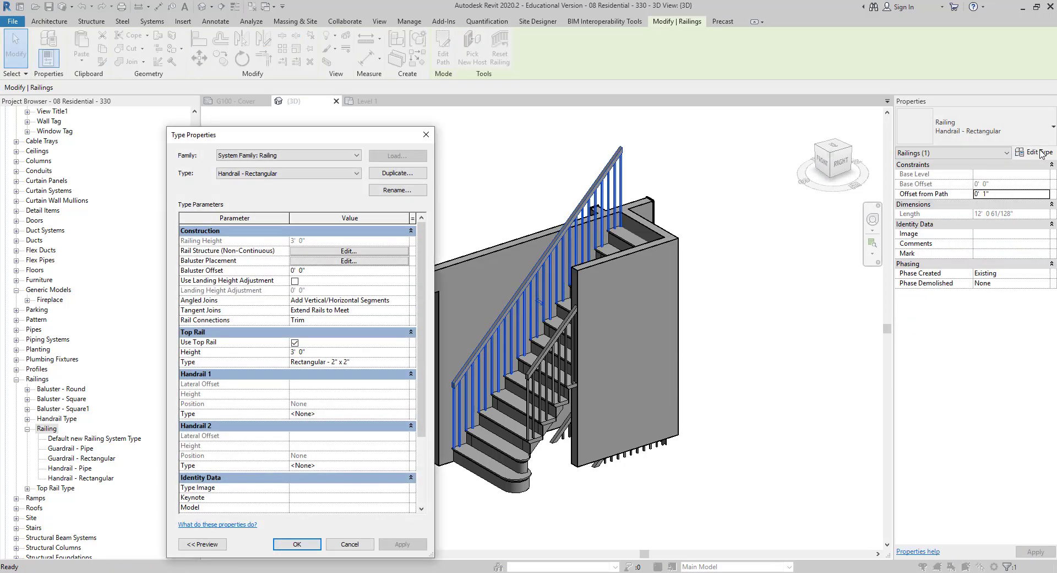
click(427, 135)
click(653, 153)
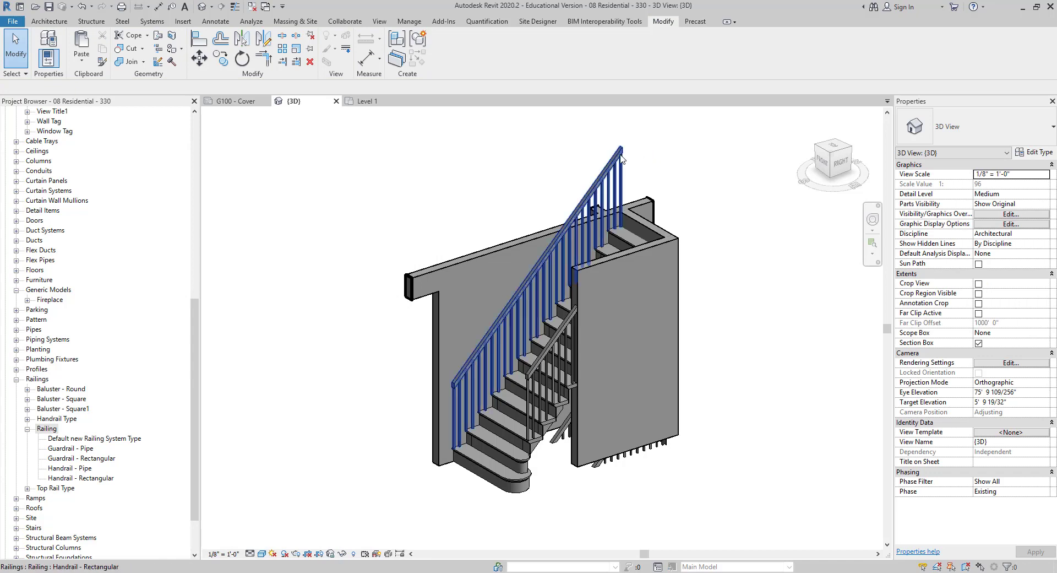
- Cycle the pre-selection through the stair railing's overlapping elements to highlight its continuous top rail
key(Tab)
key(Tab)
key(Tab)
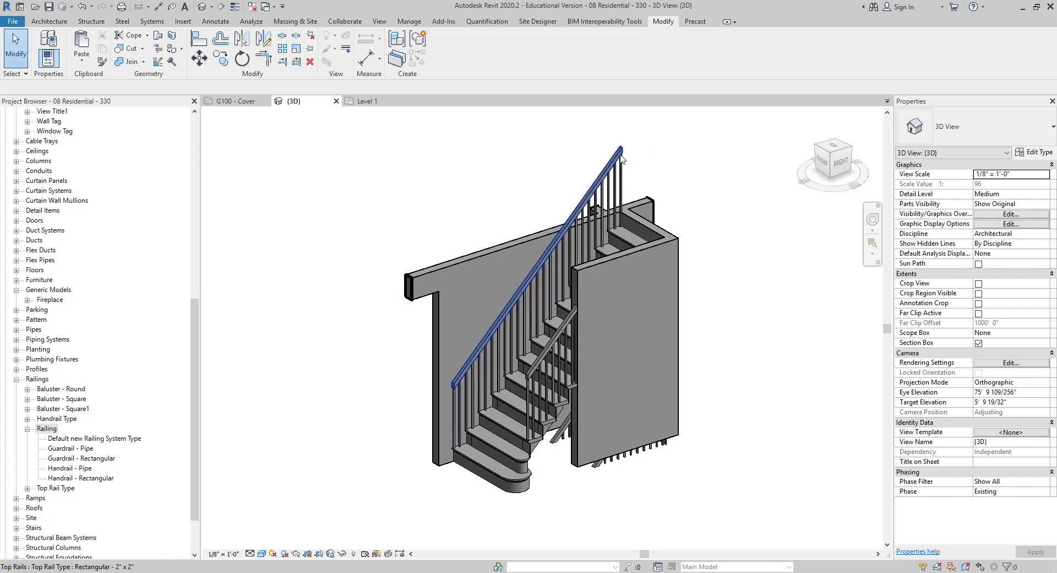
key(Tab)
key(Tab)
key(Tab)
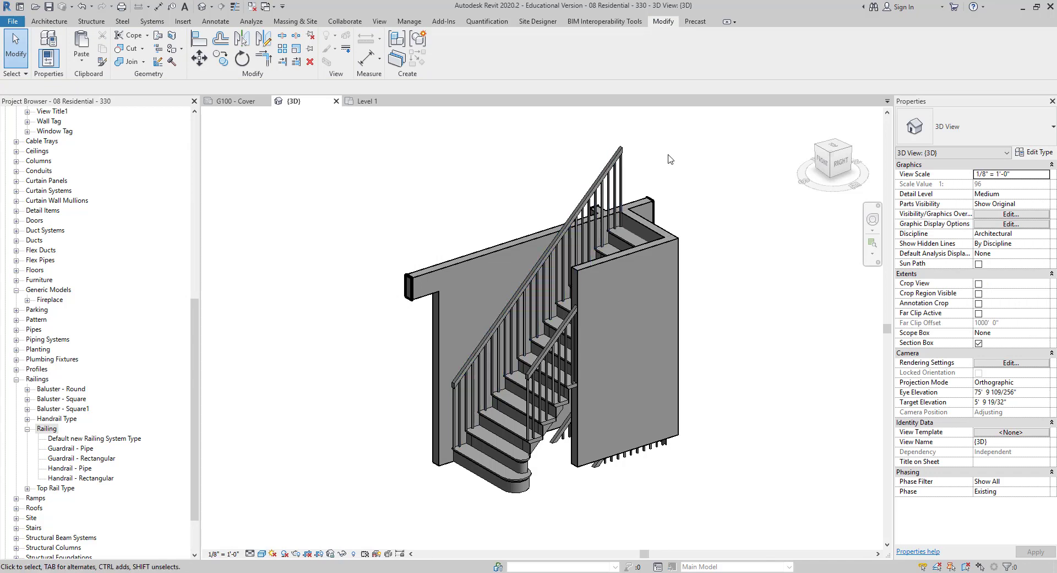